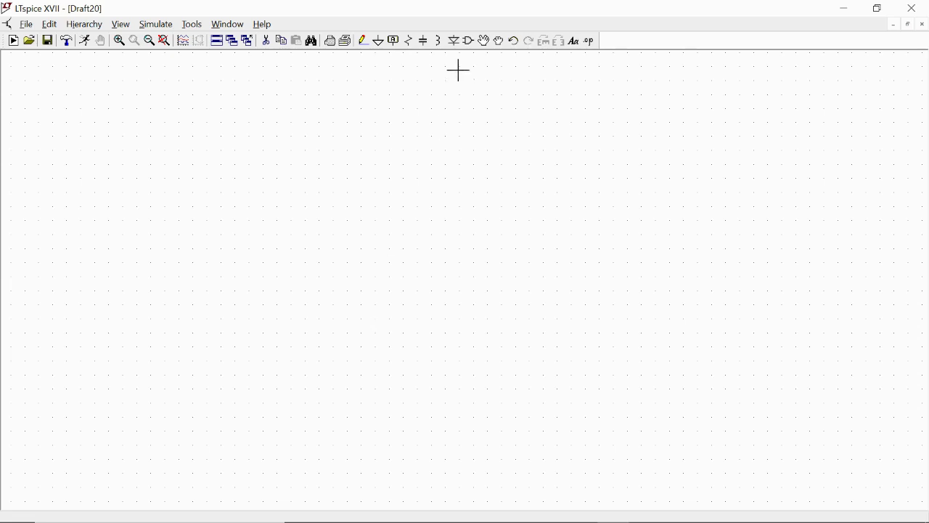
Place voltage source V1 on the schematic
click(468, 42)
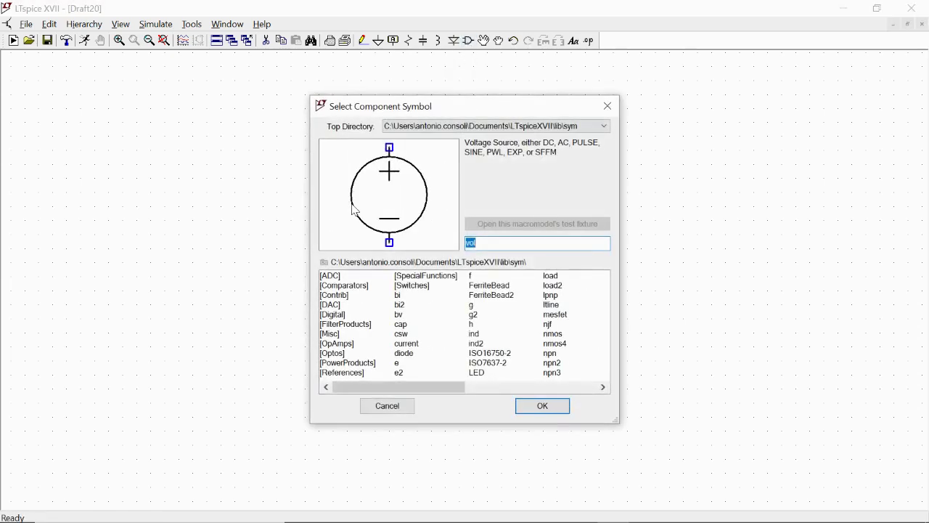
click(540, 403)
click(267, 292)
key(Escape)
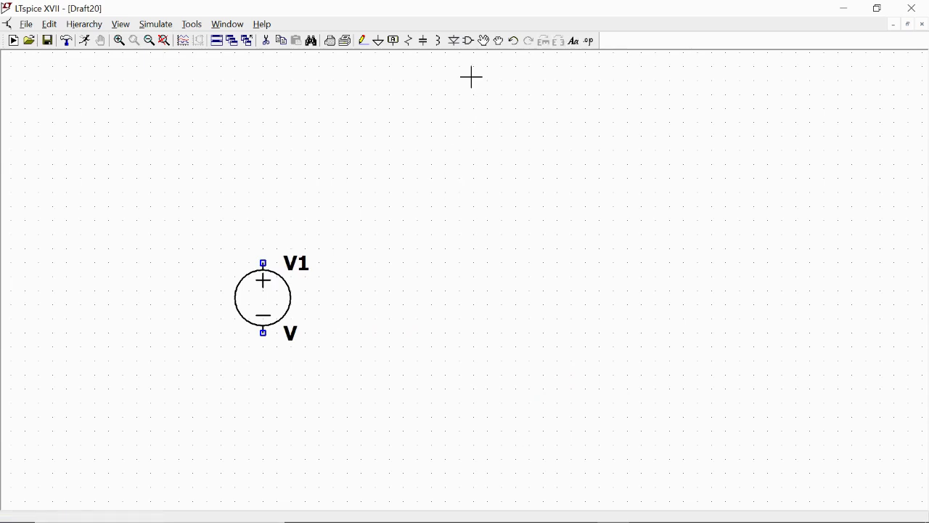
Place a horizontal resistor R1 above V1 and diode D1 to its right
click(409, 41)
key(ctrl+r)
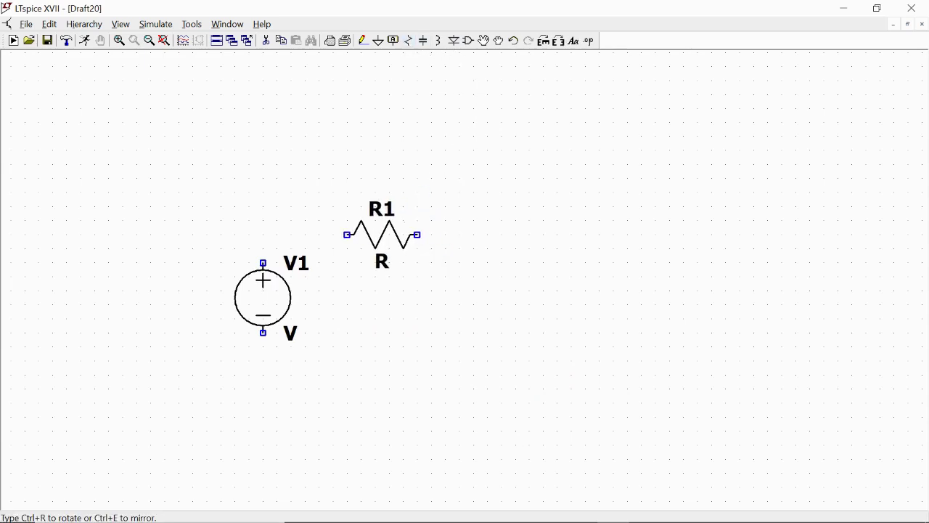
click(383, 222)
key(Escape)
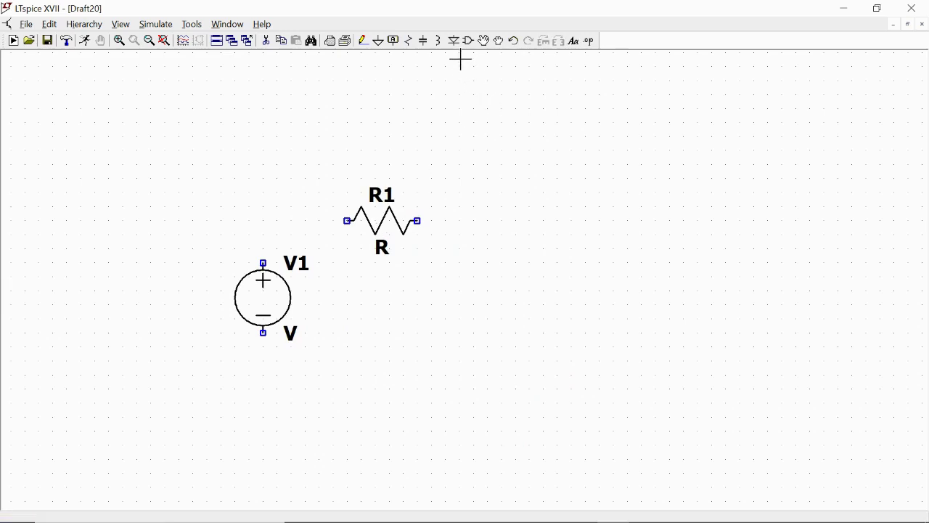
click(455, 41)
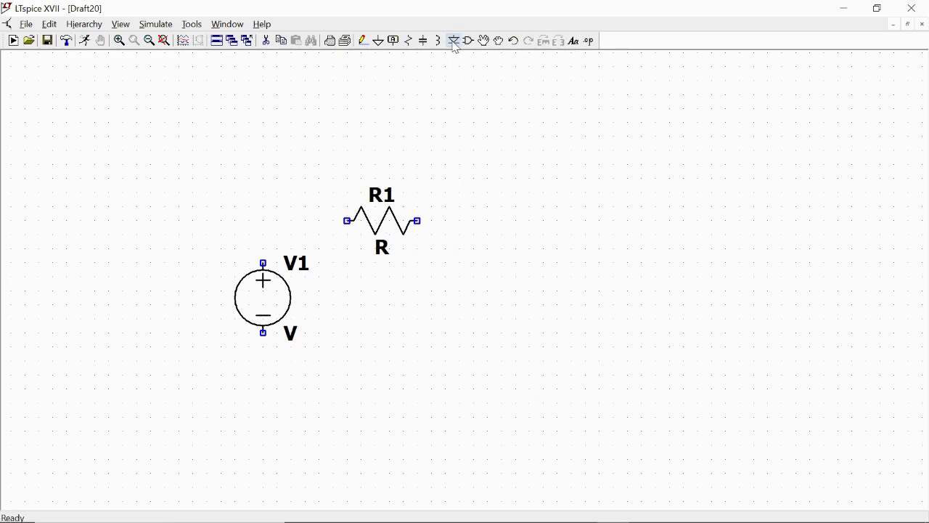
click(487, 290)
key(Escape)
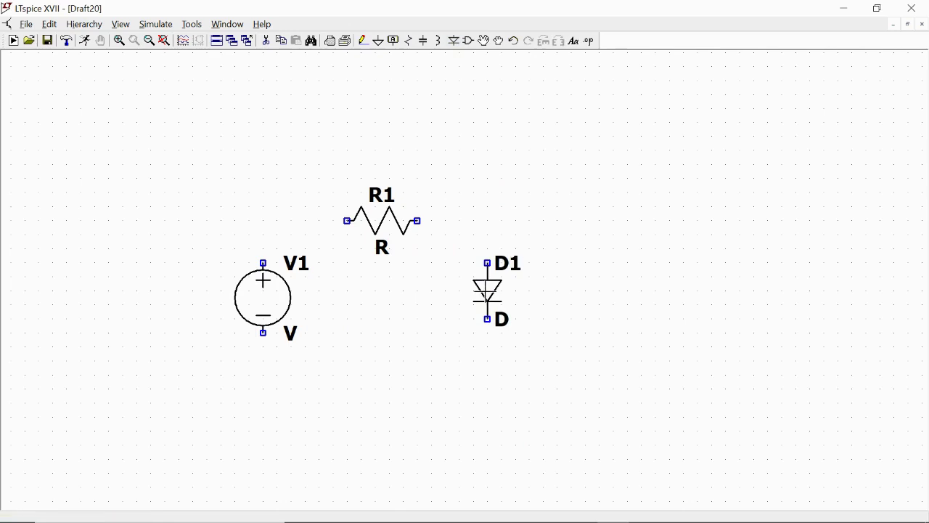
Wire V1, R1 and D1 together into a closed series loop
click(363, 40)
click(346, 220)
click(263, 263)
click(417, 220)
click(487, 220)
click(487, 262)
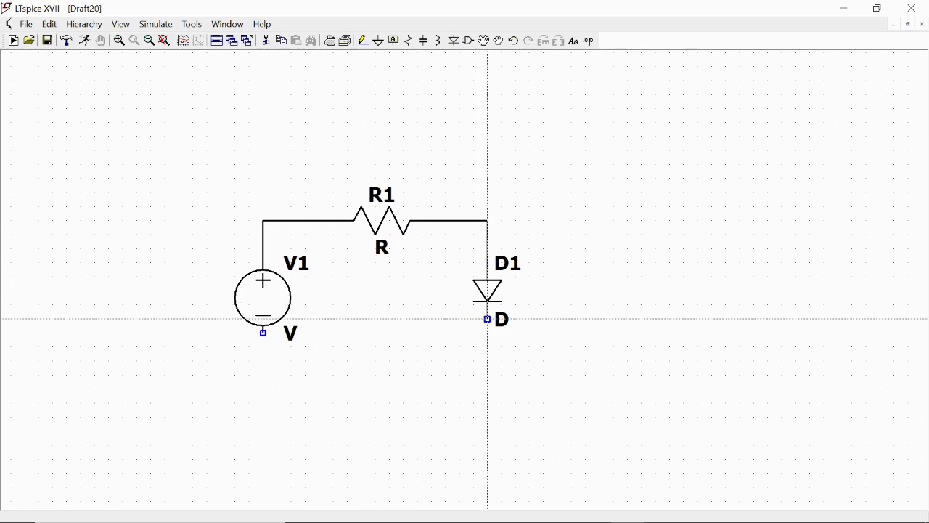
click(487, 319)
click(487, 375)
click(263, 374)
click(263, 332)
right_click(262, 332)
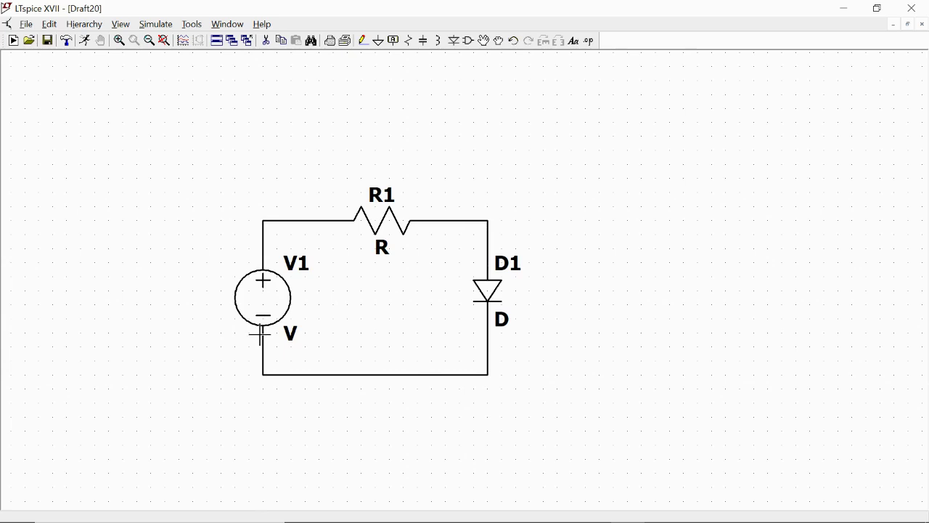
Place a ground below V1 and wire it to the loop's lower-left corner
click(378, 41)
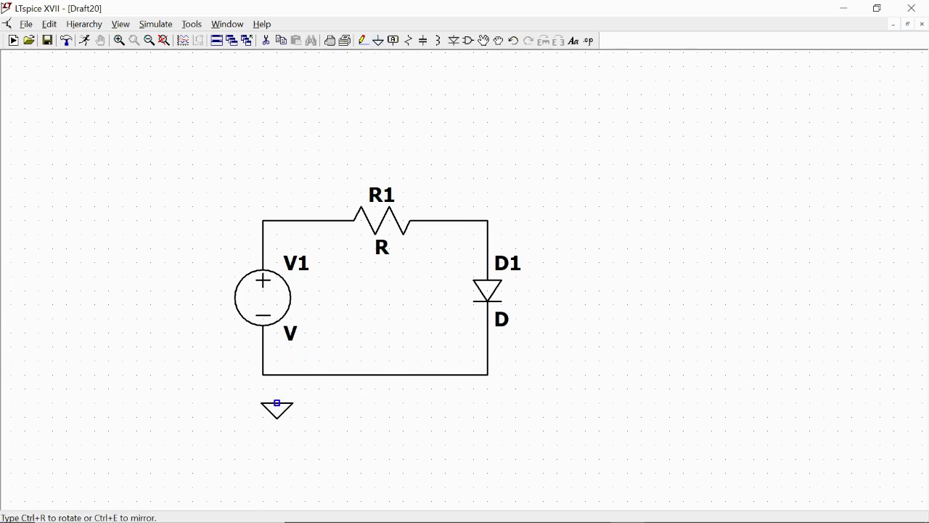
click(263, 403)
right_click(263, 403)
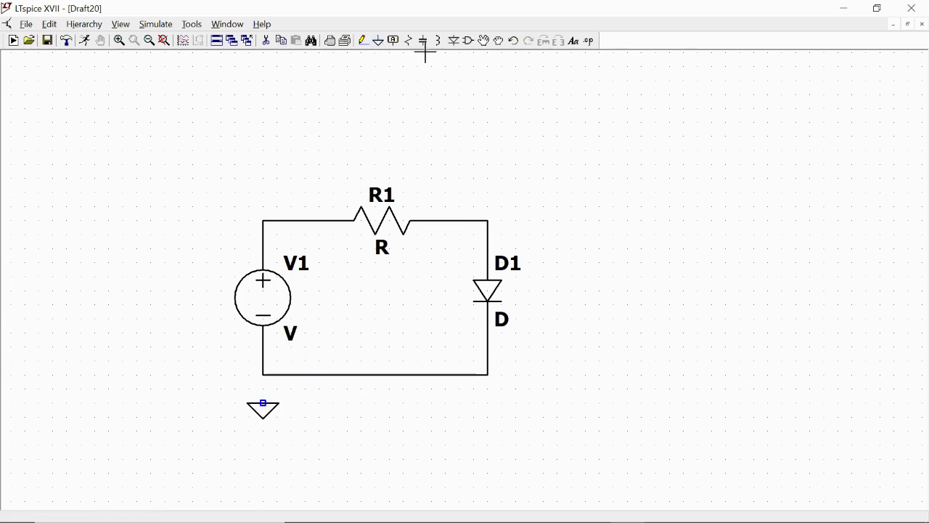
click(363, 42)
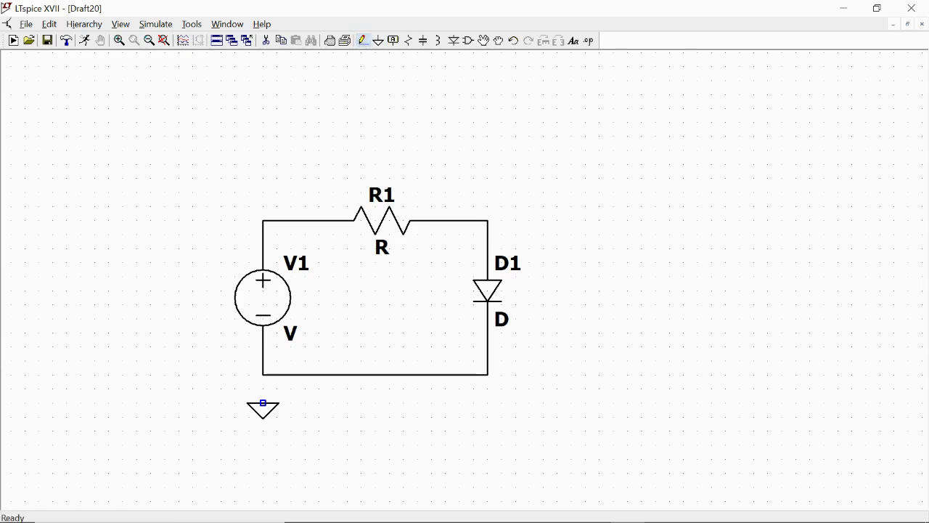
click(263, 374)
click(262, 403)
right_click(377, 345)
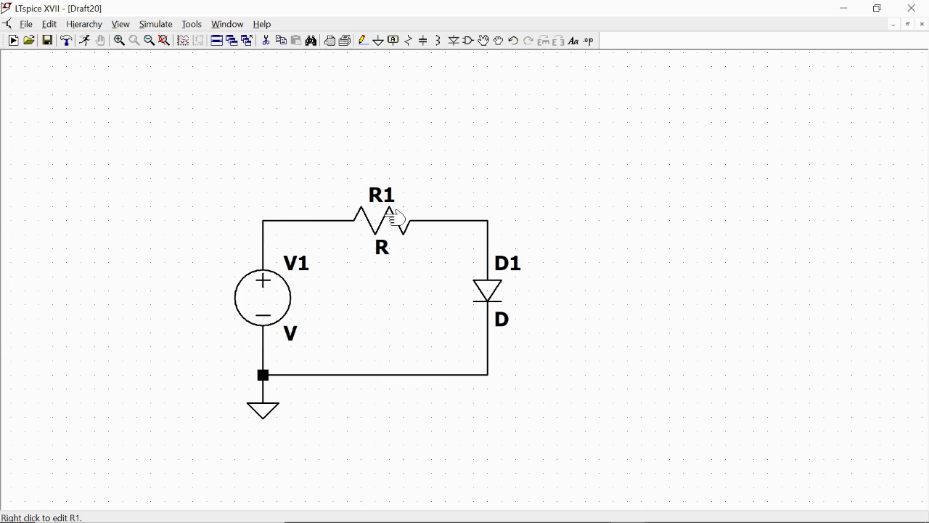
Set V1's DC value to 0
right_click(269, 299)
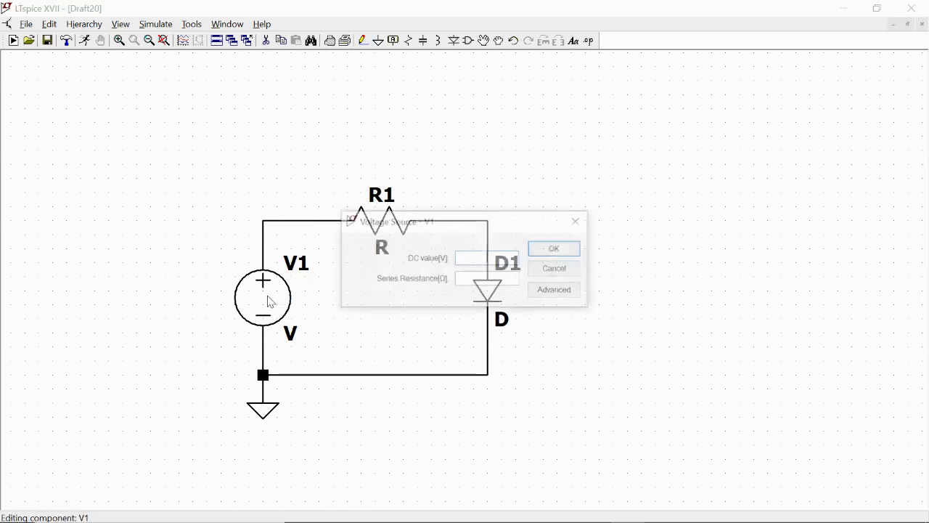
text(0)
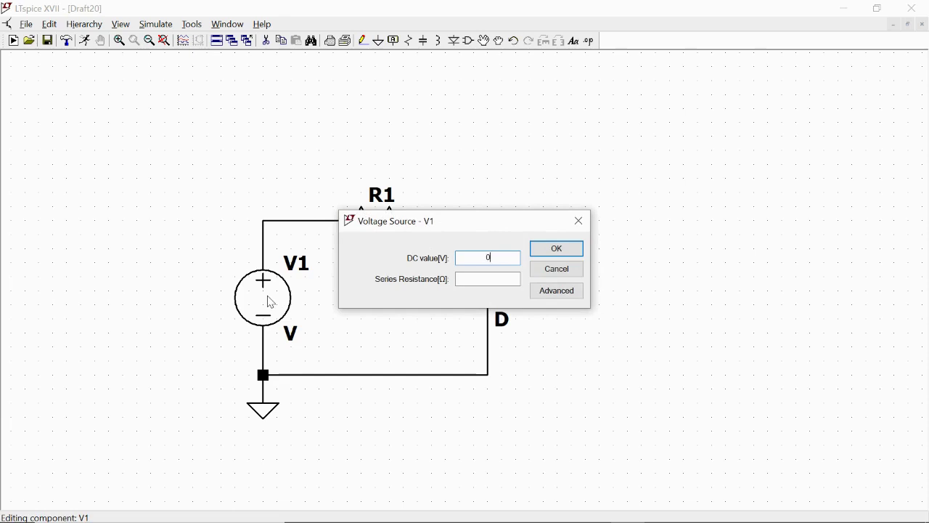
key(Return)
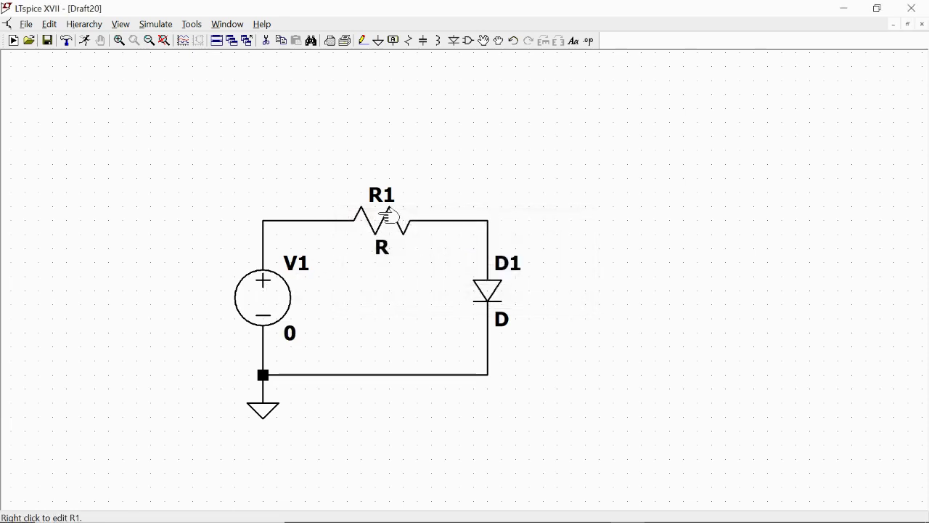
Set R1's resistance to 1k
right_click(382, 218)
text(1k)
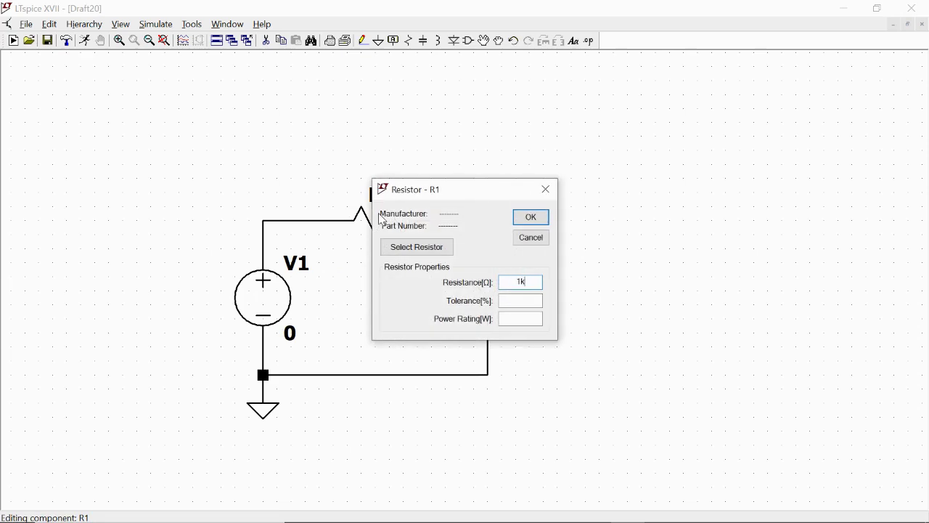
key(Return)
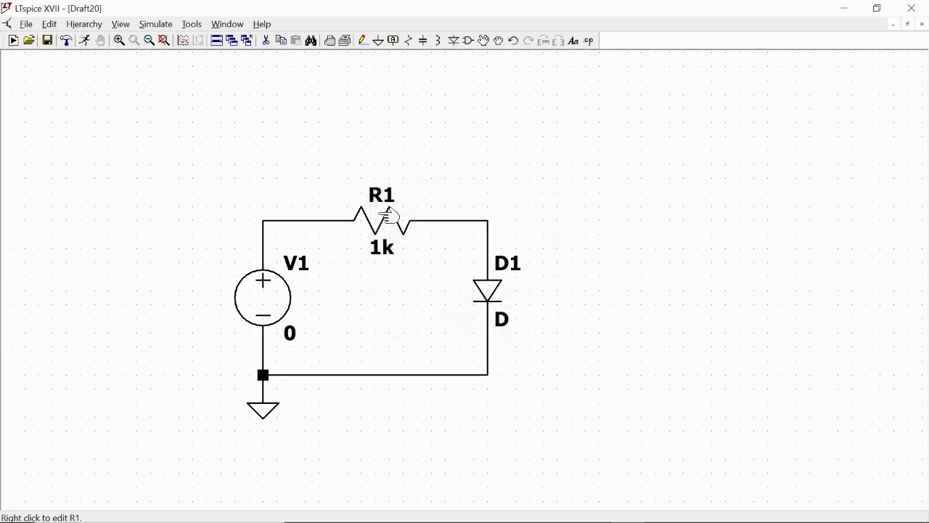
Change diode D1's Value attribute from D to MyDiode
right_click(513, 284)
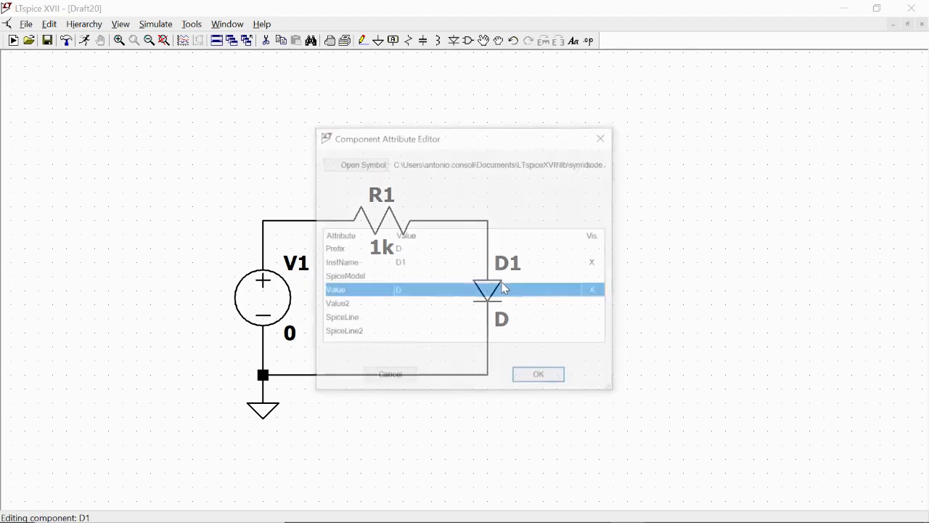
drag(477, 138, 693, 107)
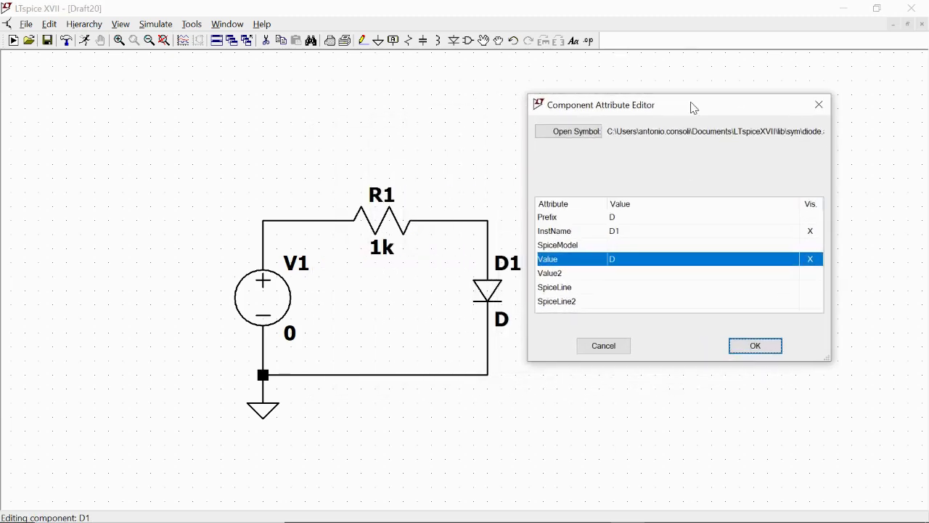
click(818, 104)
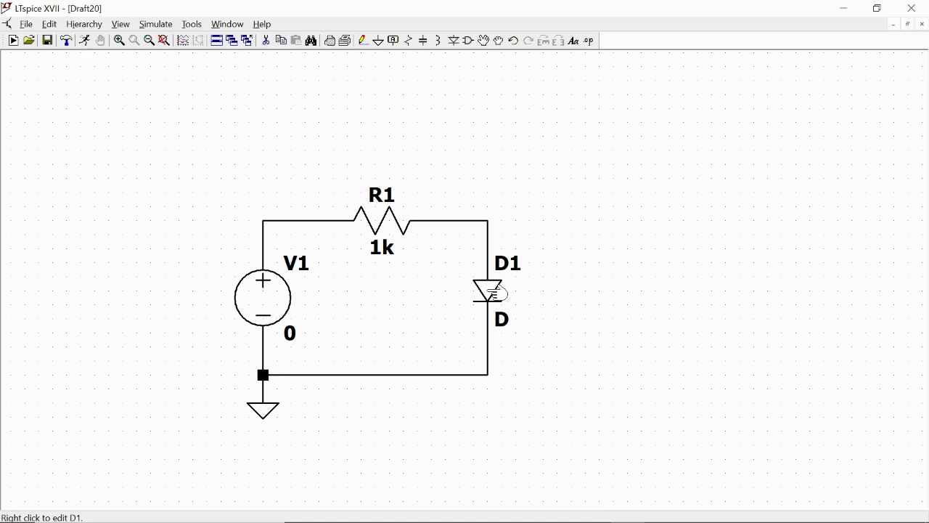
right_click(498, 293)
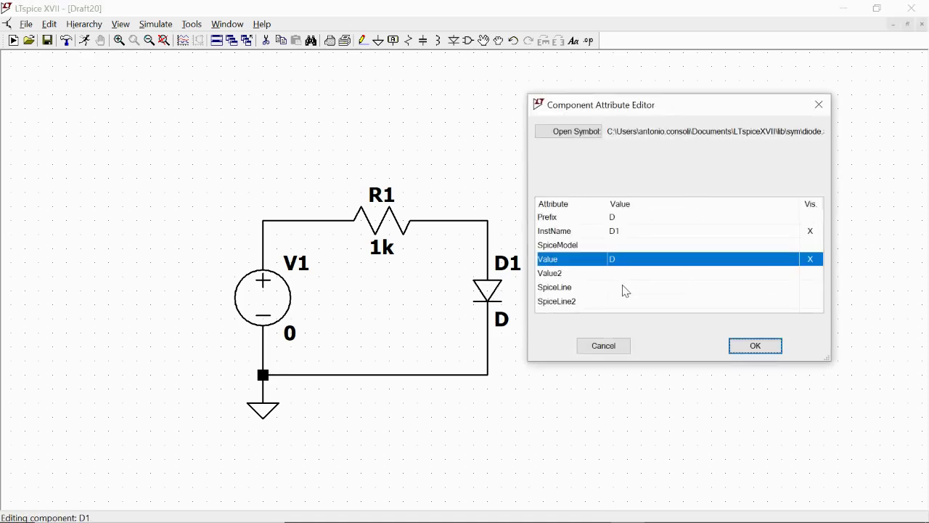
click(616, 260)
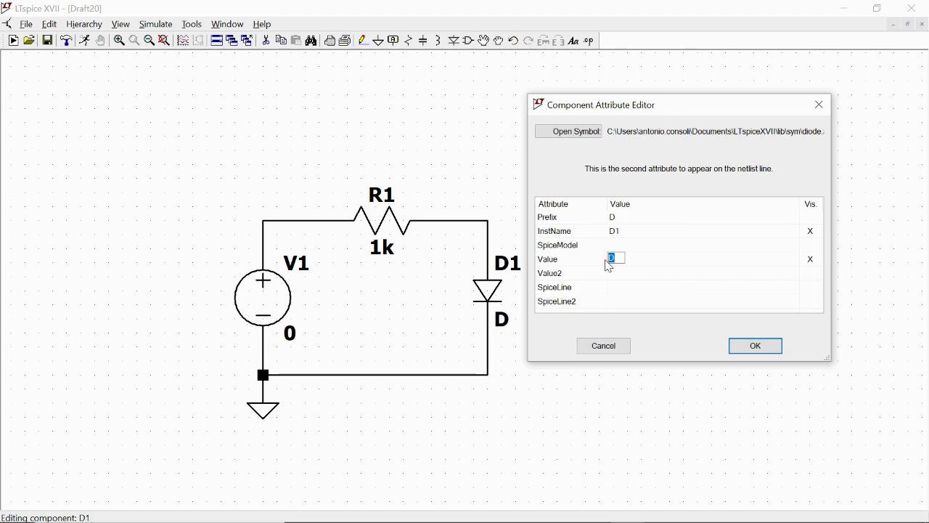
text(MyDiode)
click(755, 347)
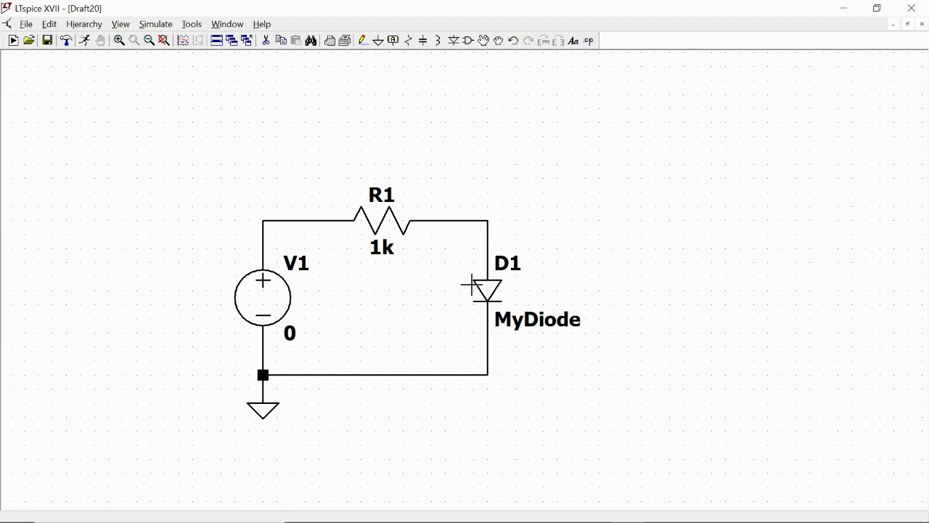
Add the directive .model MyDiode D(Ron=0 Roff=1Meg Vfwd=0.7) above the circuit
click(589, 42)
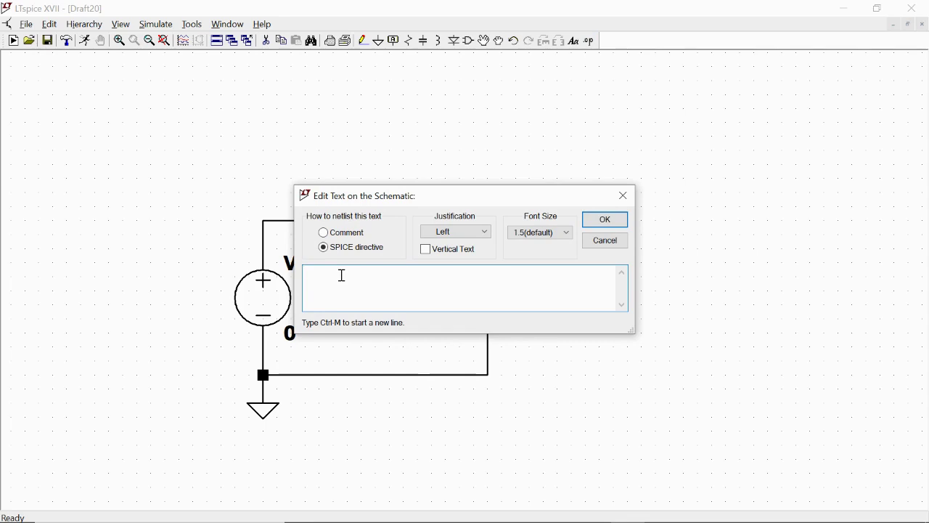
text(.model)
text(MyDip)
key(BackSpace)
text(ode D()
text(Ron=0)
text(R)
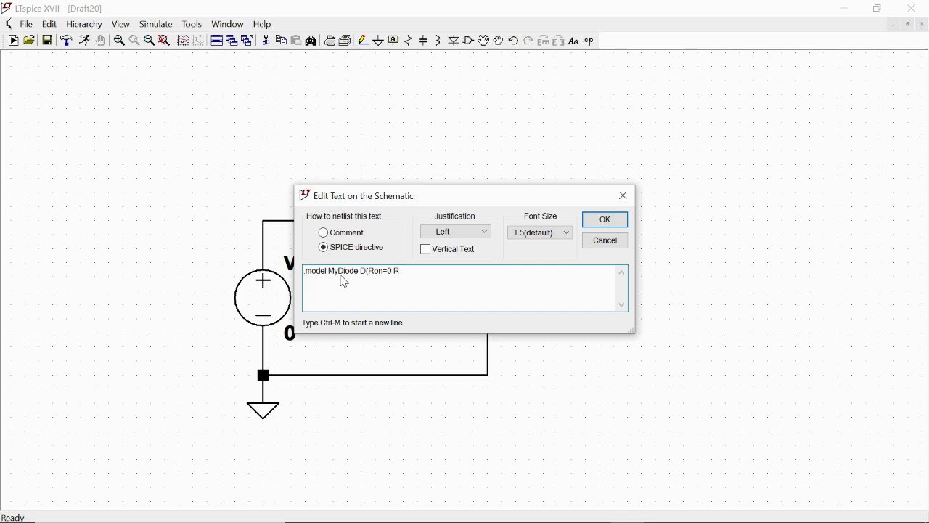
text(off=1Meg)
text(Vfwd=0.7))
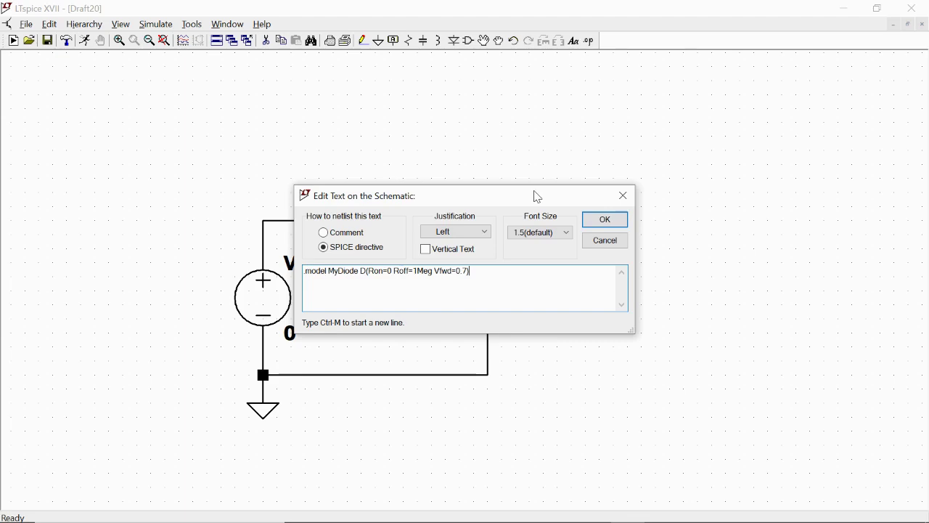
click(588, 221)
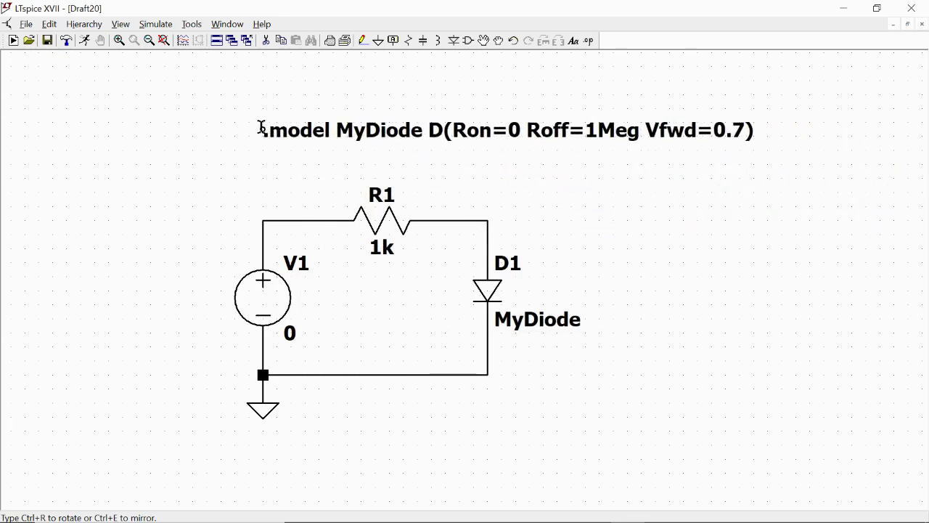
click(260, 129)
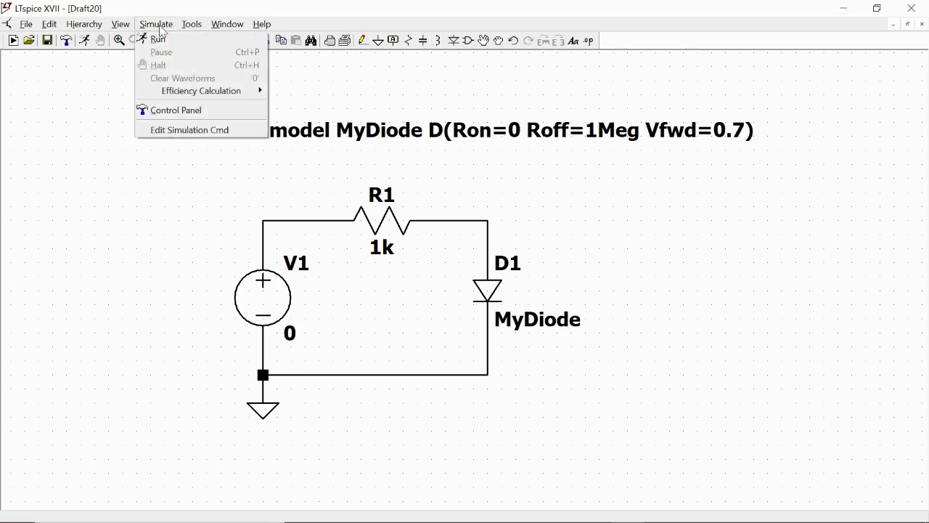
Choose a linear DC sweep in the simulation command settings
click(173, 131)
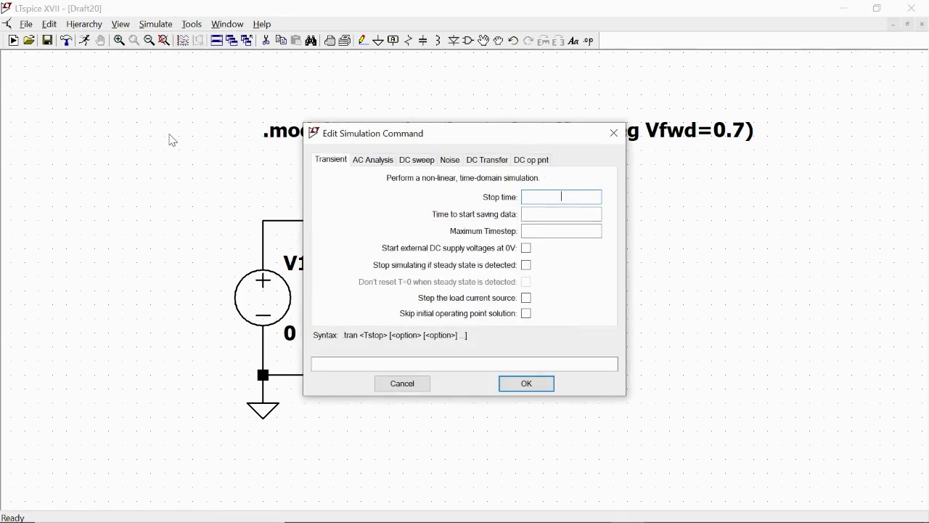
click(417, 164)
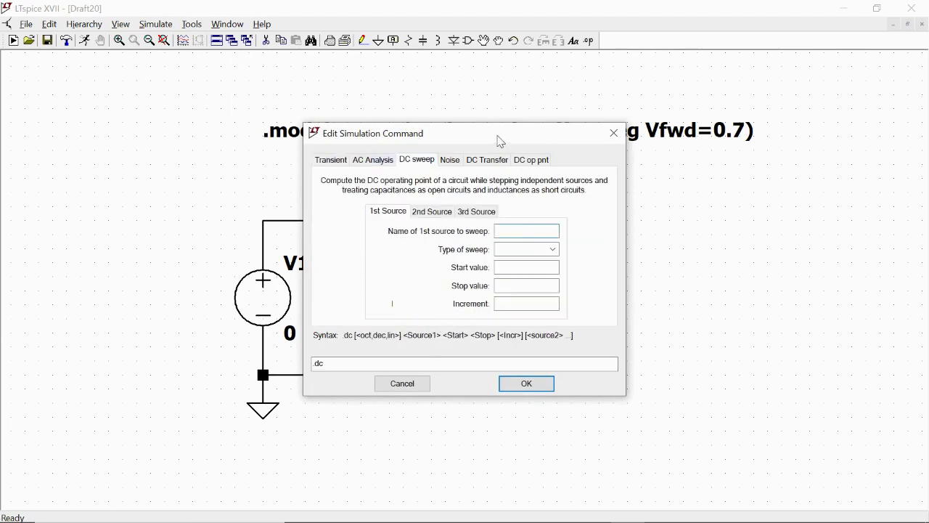
drag(501, 142, 679, 120)
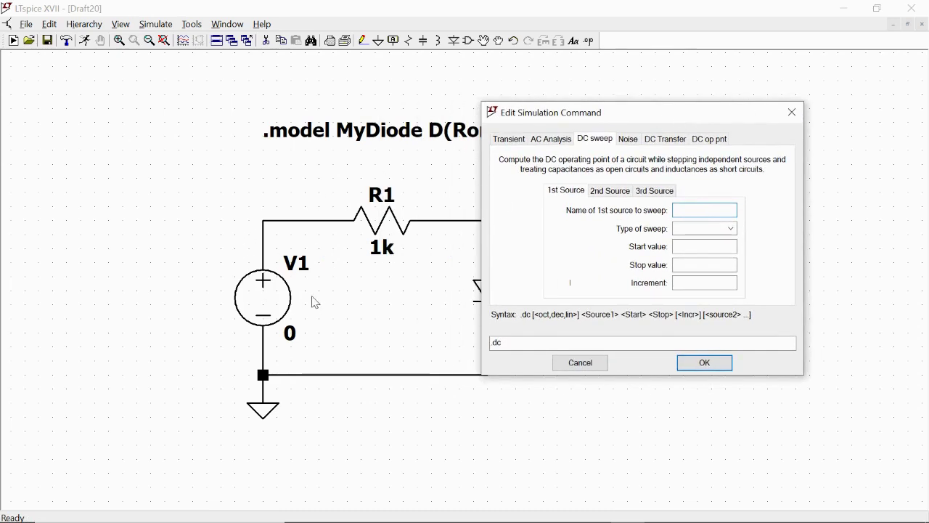
click(726, 229)
click(716, 240)
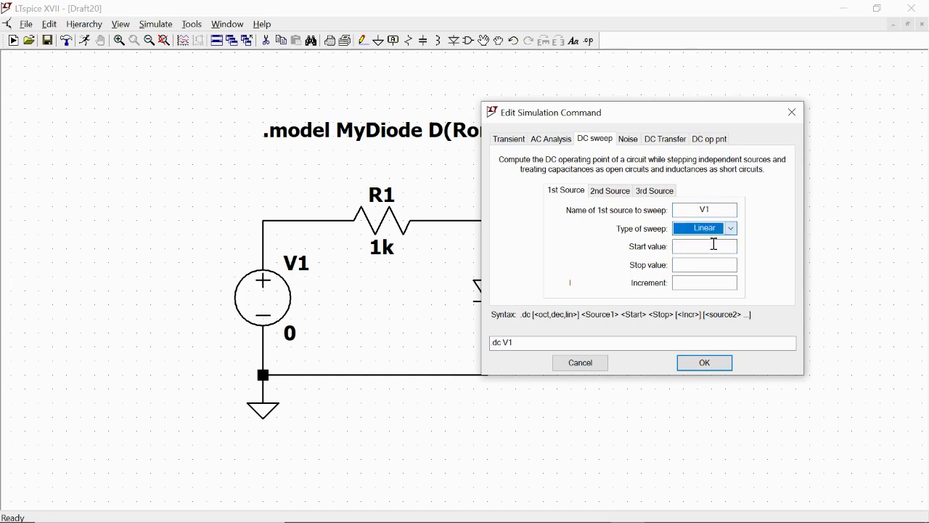
Sweep V1 from -3 to 5 in 0.1 steps and place the .dc directive below the circuit
click(705, 244)
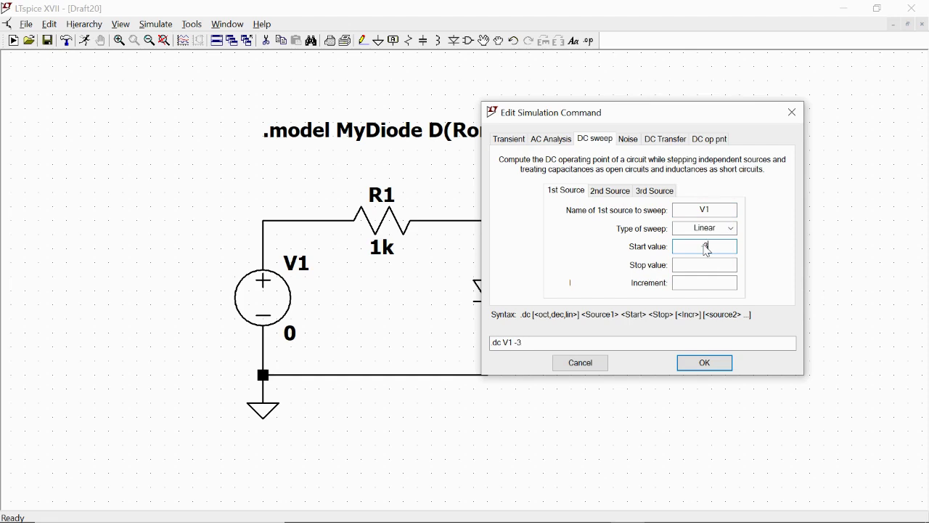
click(710, 265)
text(5)
click(710, 283)
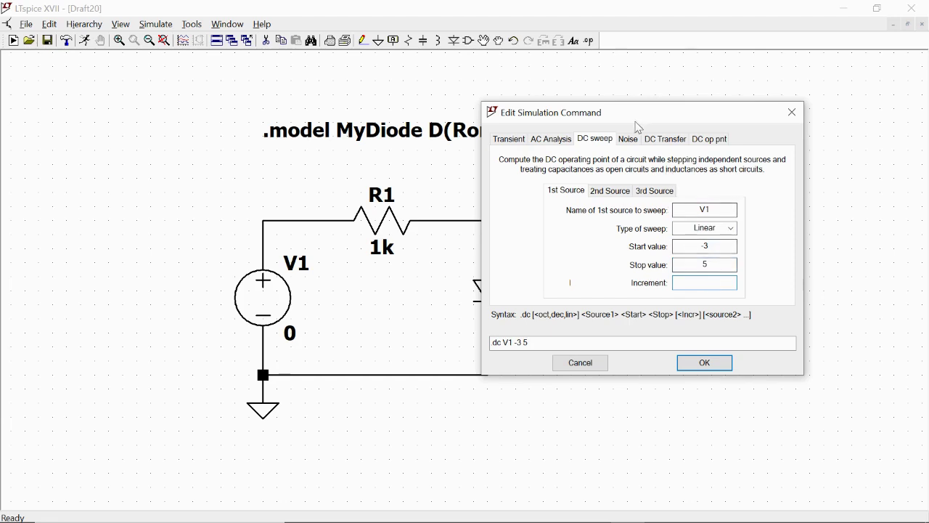
drag(615, 125, 673, 233)
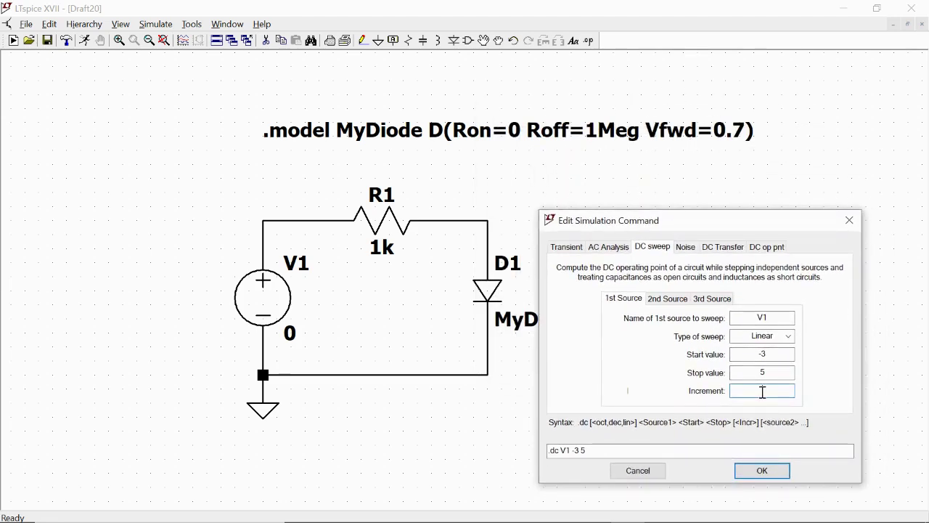
text(0.1)
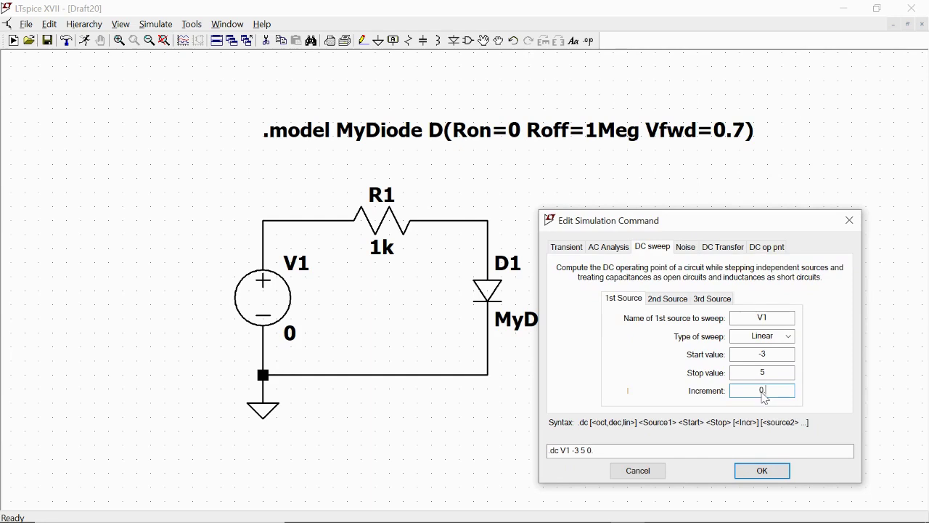
click(762, 470)
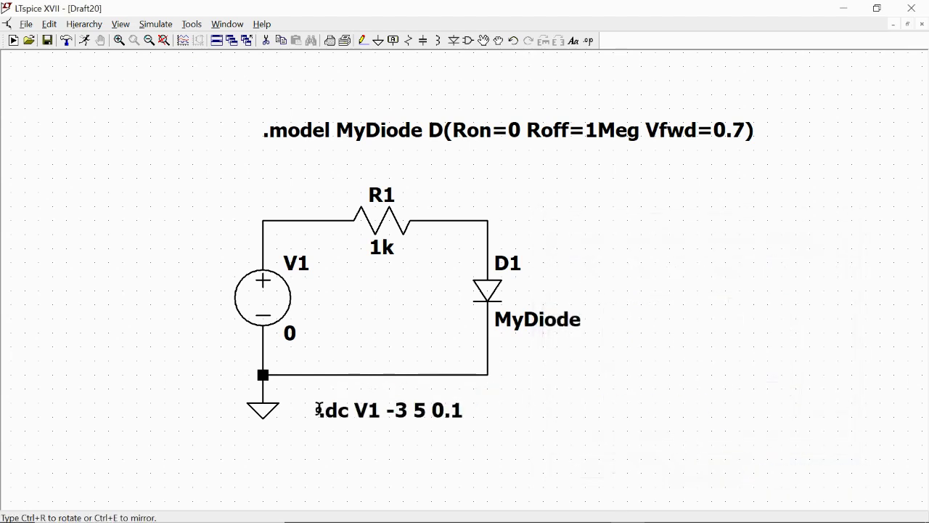
click(321, 408)
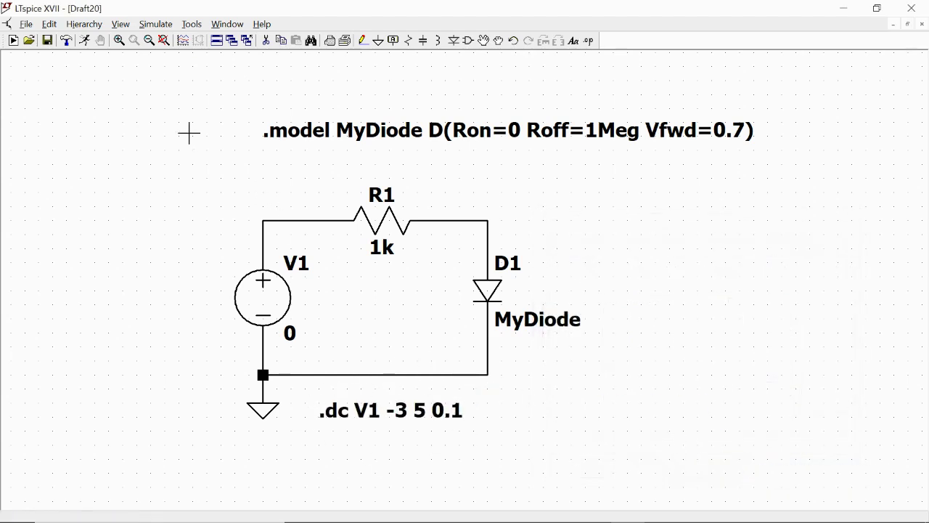
Run the DC sweep and plot the diode current I(D1)
click(85, 41)
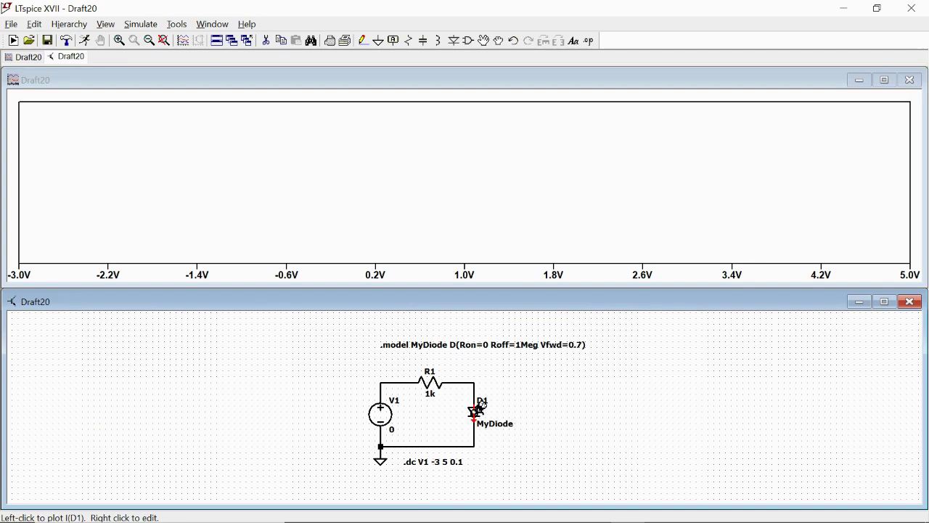
click(479, 406)
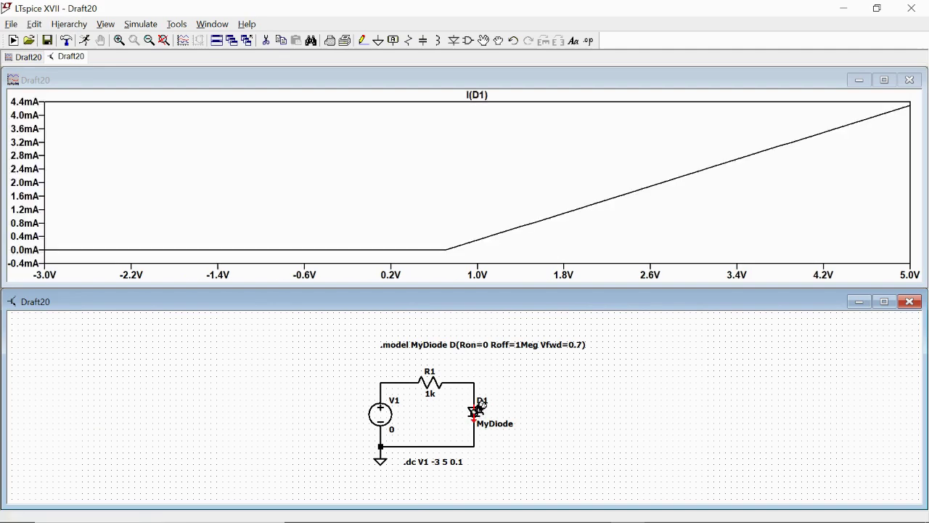
click(523, 223)
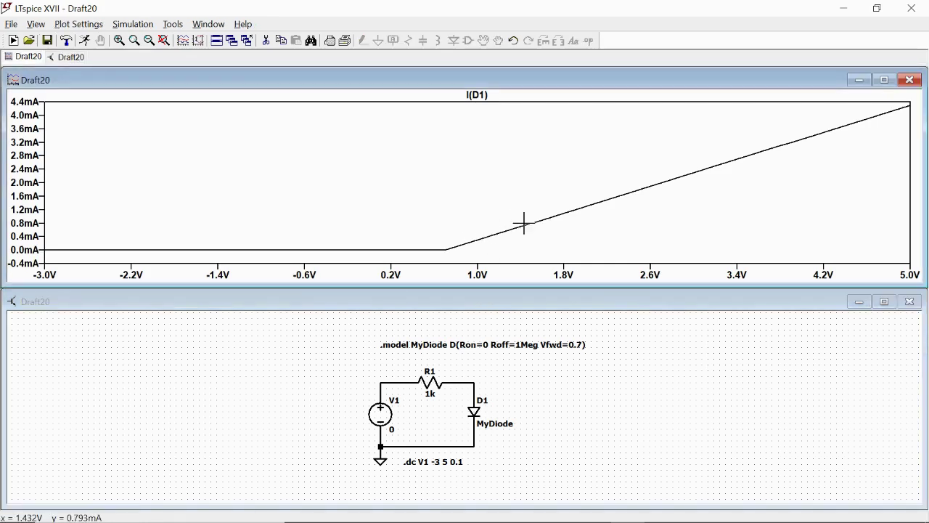
Turn on Mark Data Points for the I(D1) waveform
right_click(523, 223)
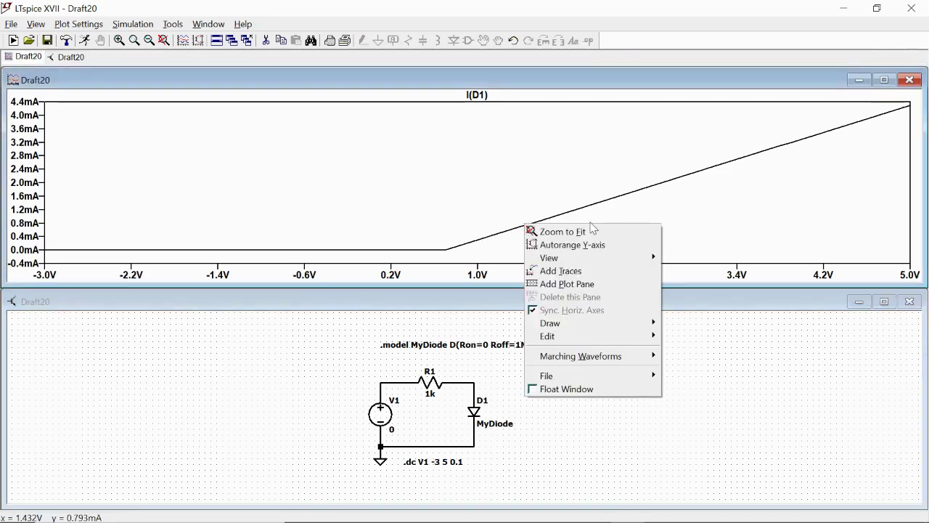
mouse_move(574, 264)
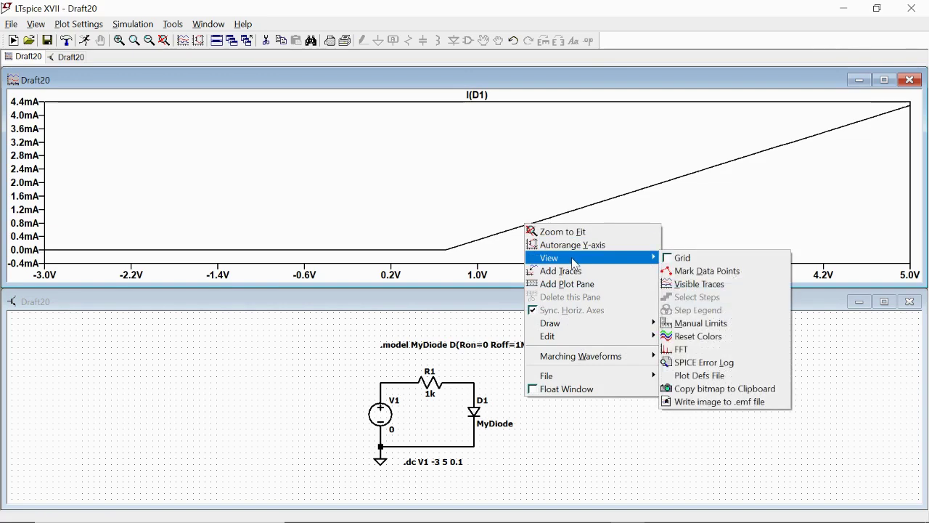
click(714, 271)
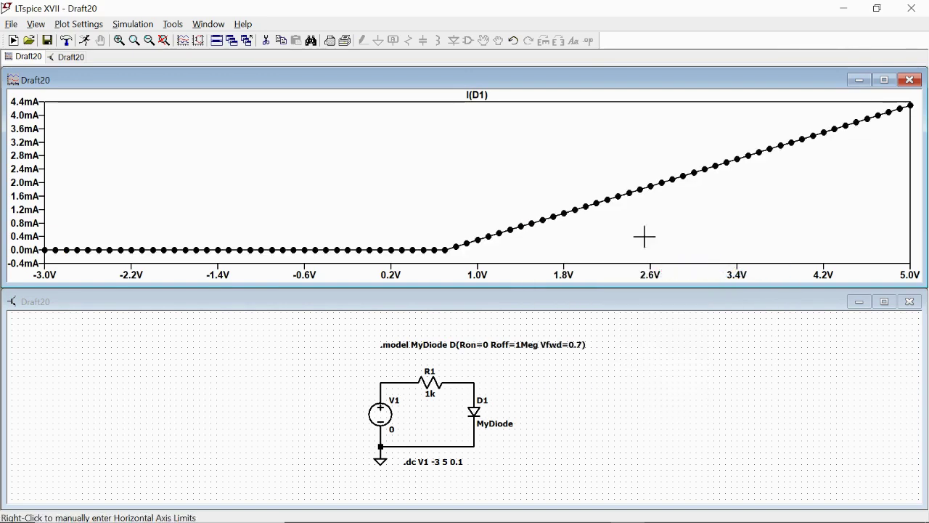